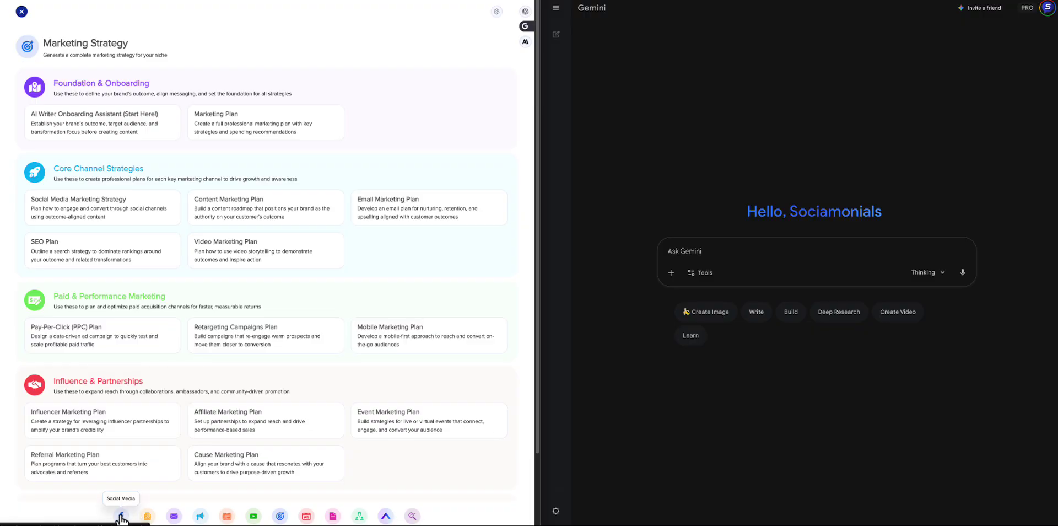
# Browse the Social Media post types from lead generation through the utilities
pyautogui.click(122, 517)
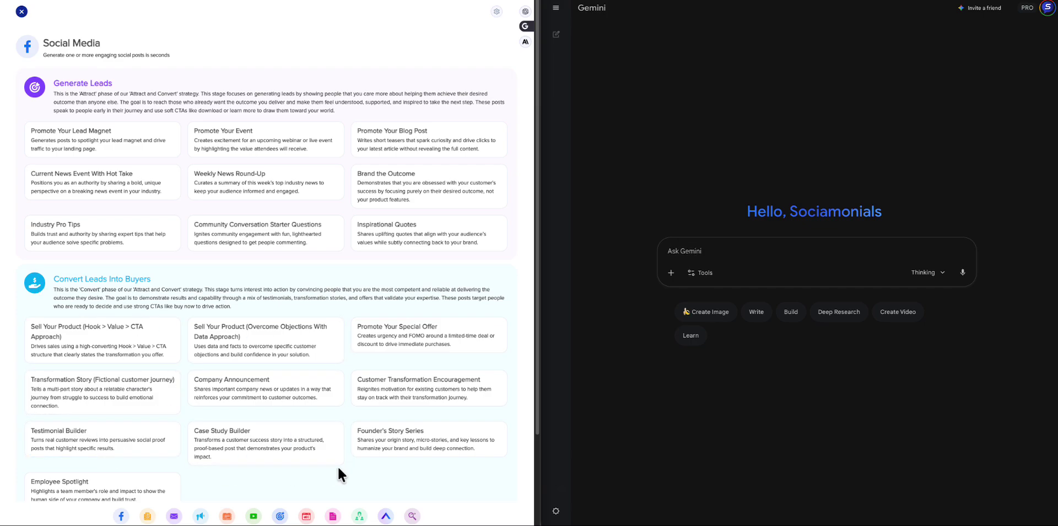
pyautogui.scroll(-2, 338, 467)
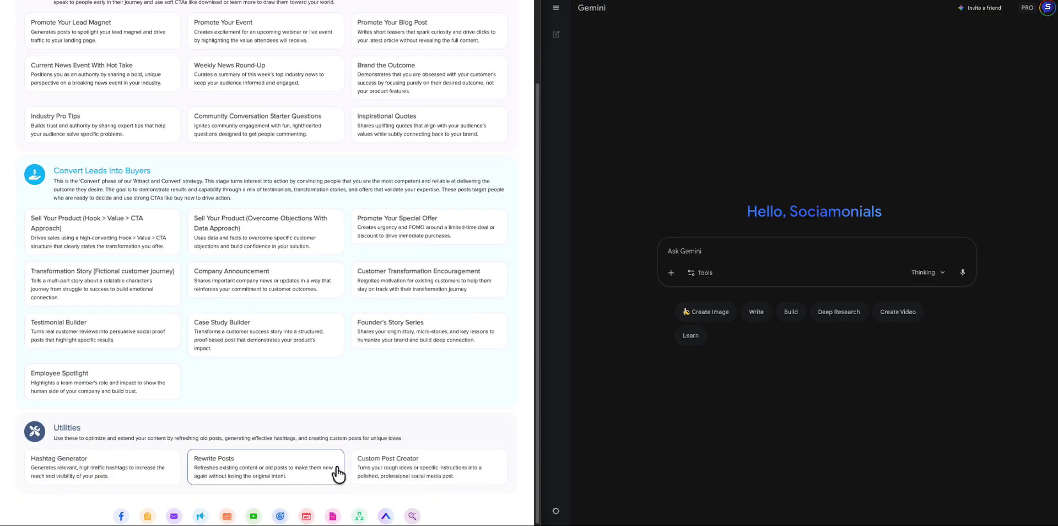
pyautogui.scroll(2, 336, 472)
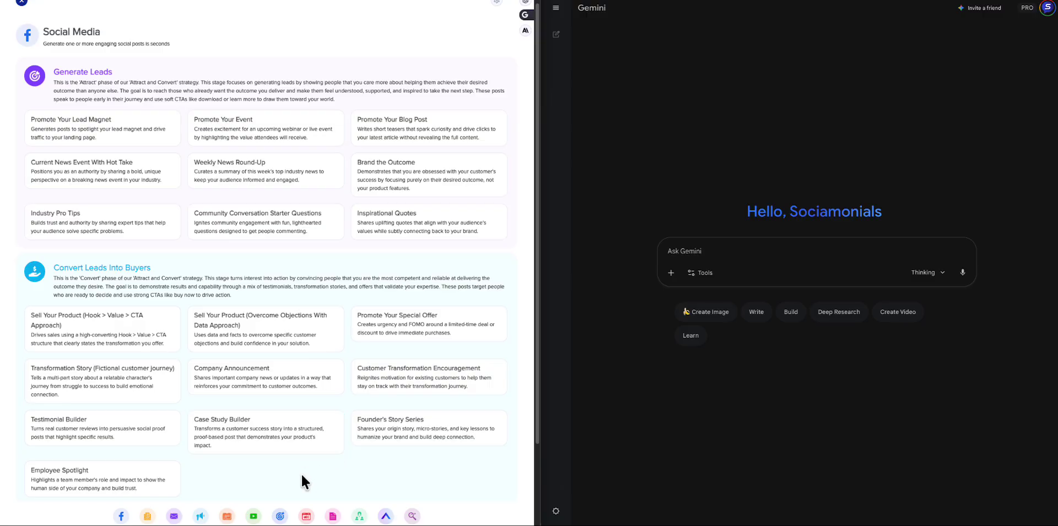
# Open the AI Writer Onboarding Assistant from the Marketing Strategy tools
pyautogui.click(280, 516)
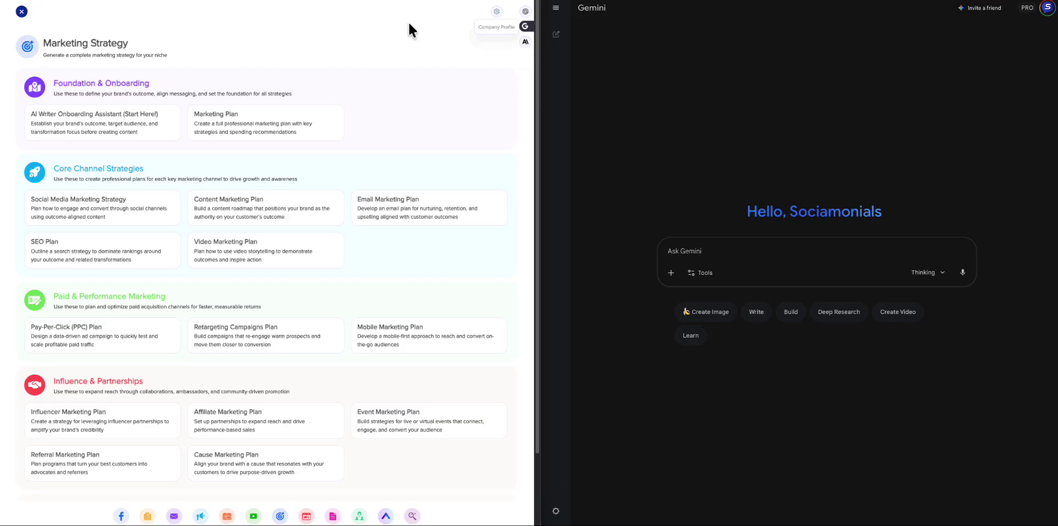
pyautogui.click(112, 131)
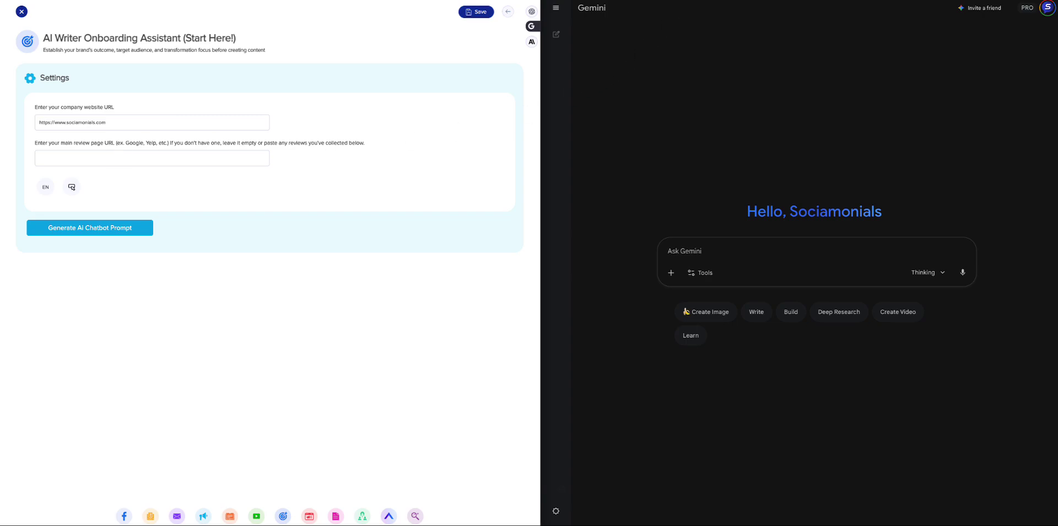
# Look through the Sociamonials reviews page on Capterra, then return to the onboarding assistant and Gemini
pyautogui.moveTo(681, 3)
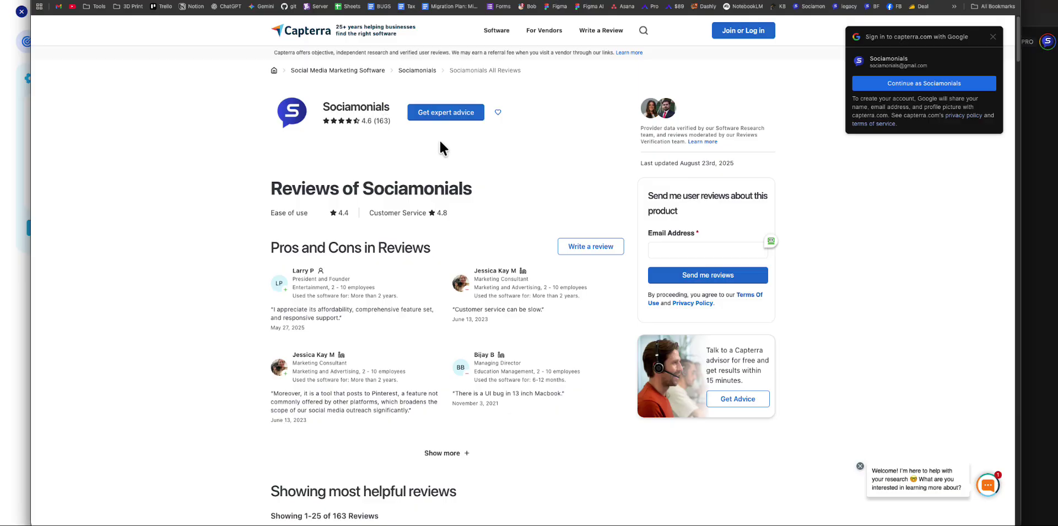
pyautogui.scroll(-1, 439, 138)
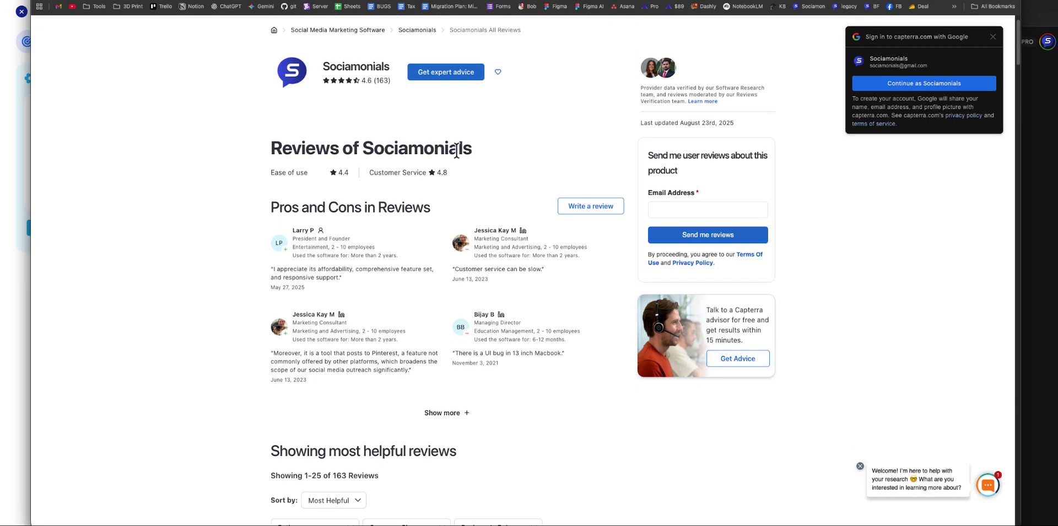
pyautogui.scroll(-7, 457, 148)
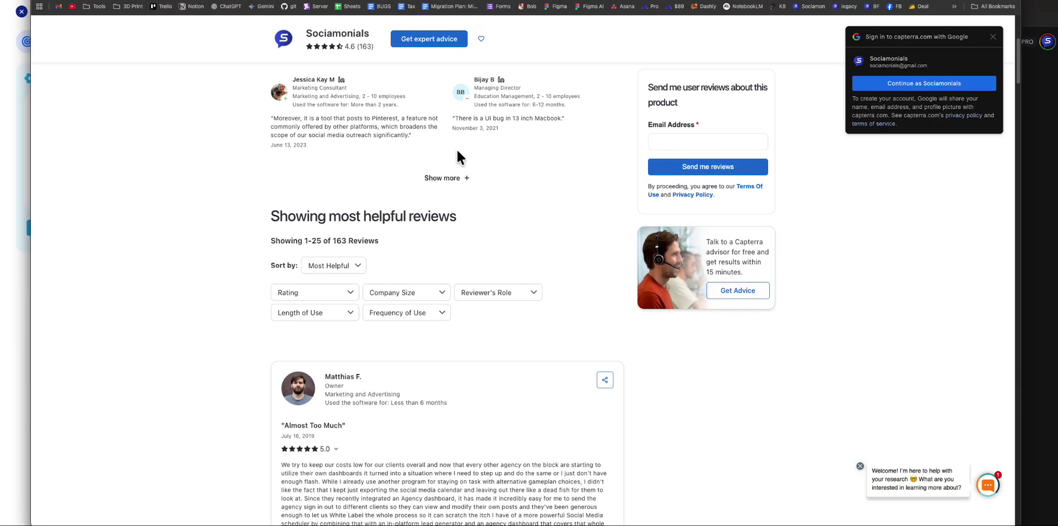
pyautogui.scroll(-5, 456, 150)
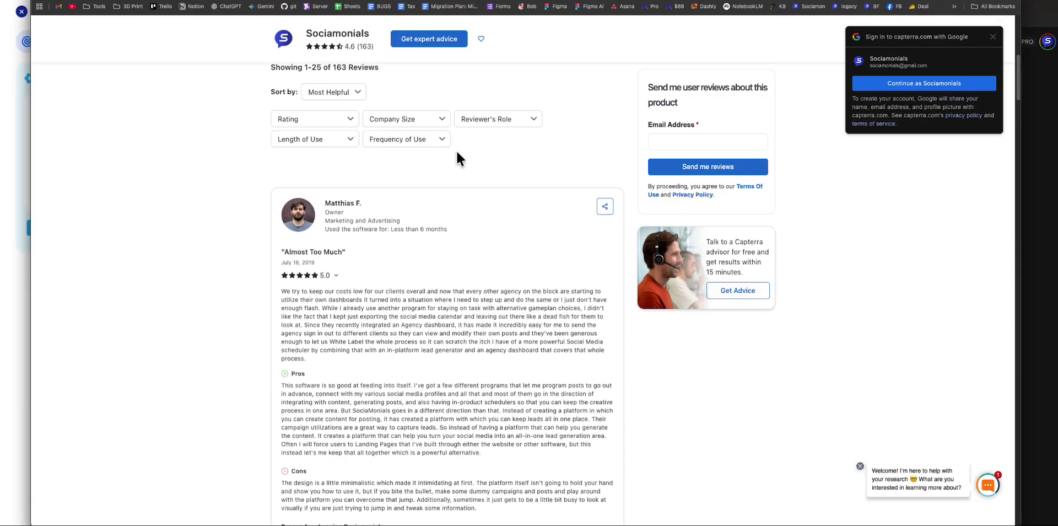
pyautogui.scroll(3, 455, 151)
pyautogui.scroll(3, 456, 151)
pyautogui.scroll(-12, 455, 151)
pyautogui.scroll(15, 456, 160)
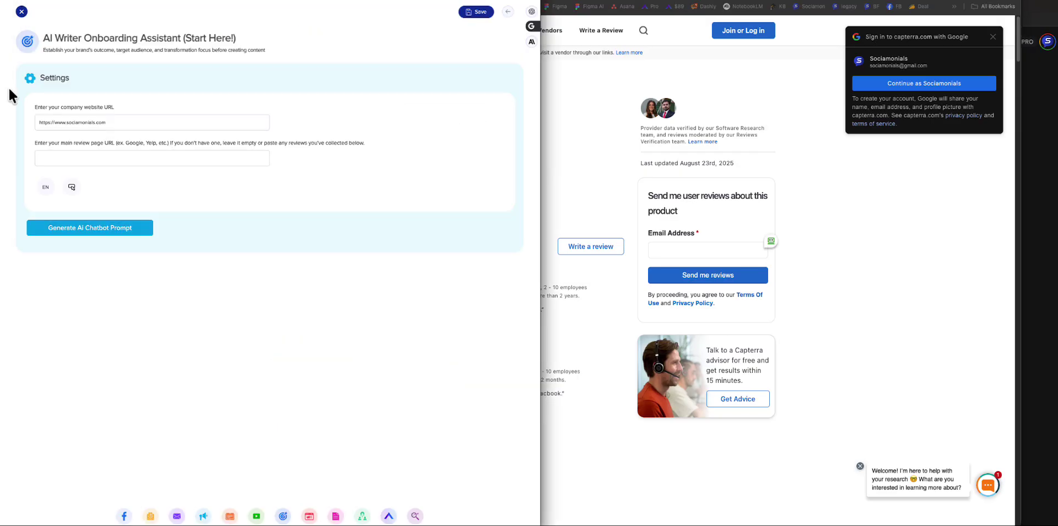
pyautogui.click(1034, 19)
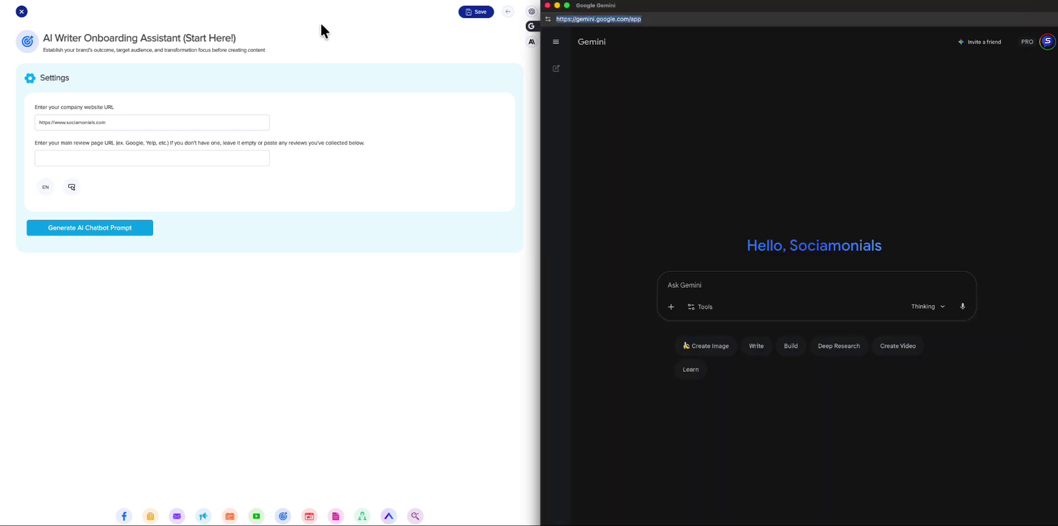
pyautogui.click(82, 158)
pyautogui.write('https://www.capterra.com/p/149116/Sociamonials/reviews/')
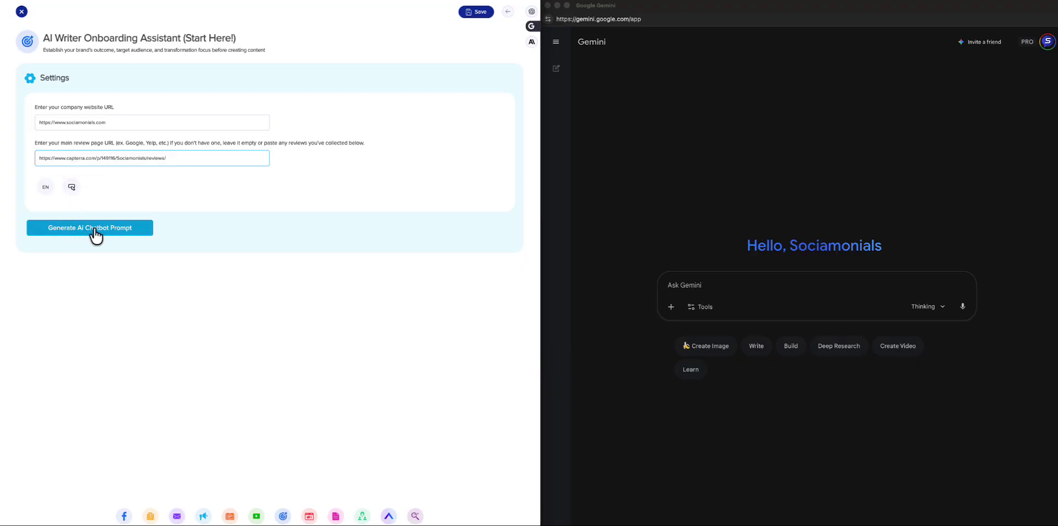
pyautogui.click(93, 234)
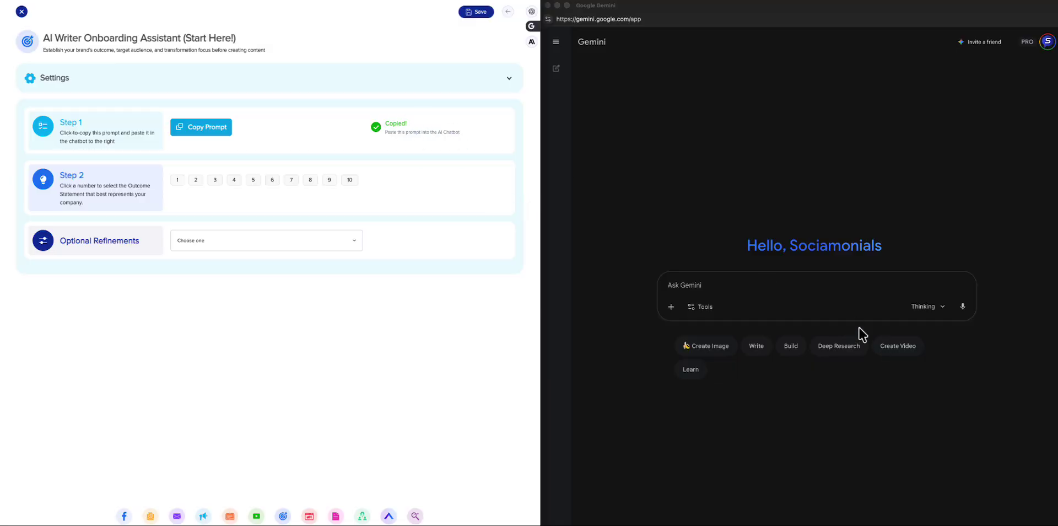
# Submit the copied onboarding prompt to Gemini to get the Outcome Statements
pyautogui.click(744, 288)
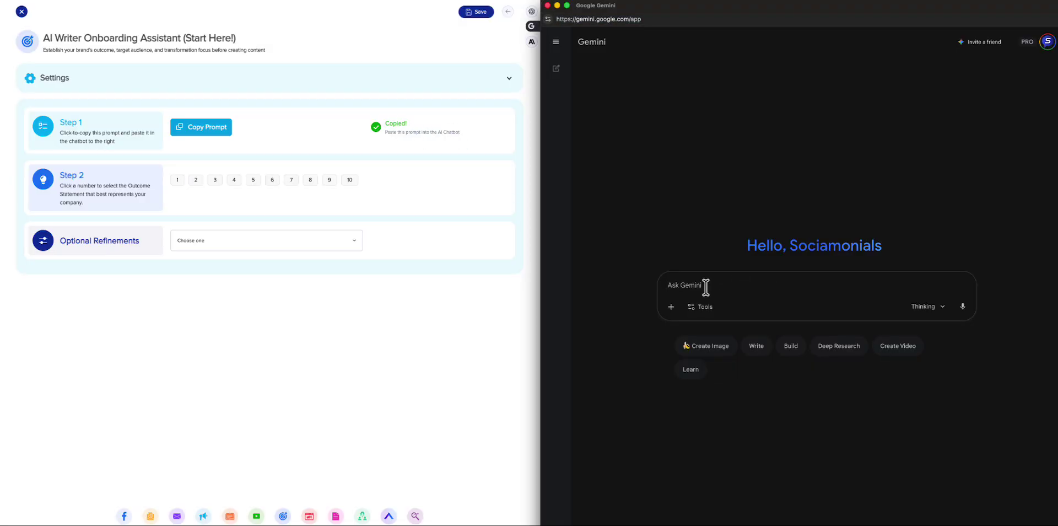
pyautogui.press('super+v')
pyautogui.press('Return')
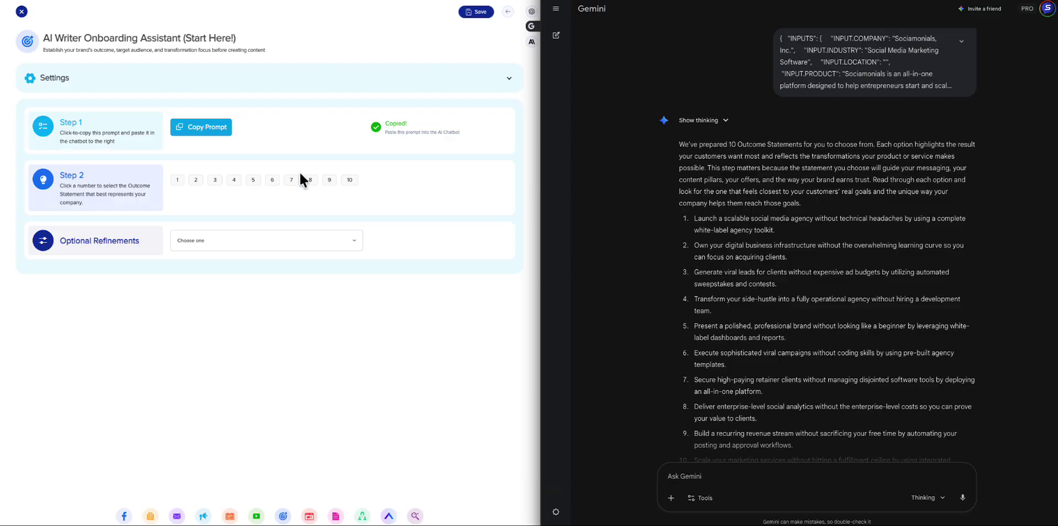
# Select Outcome Statement 1 and submit its copied follow-up prompt to Gemini
pyautogui.click(182, 180)
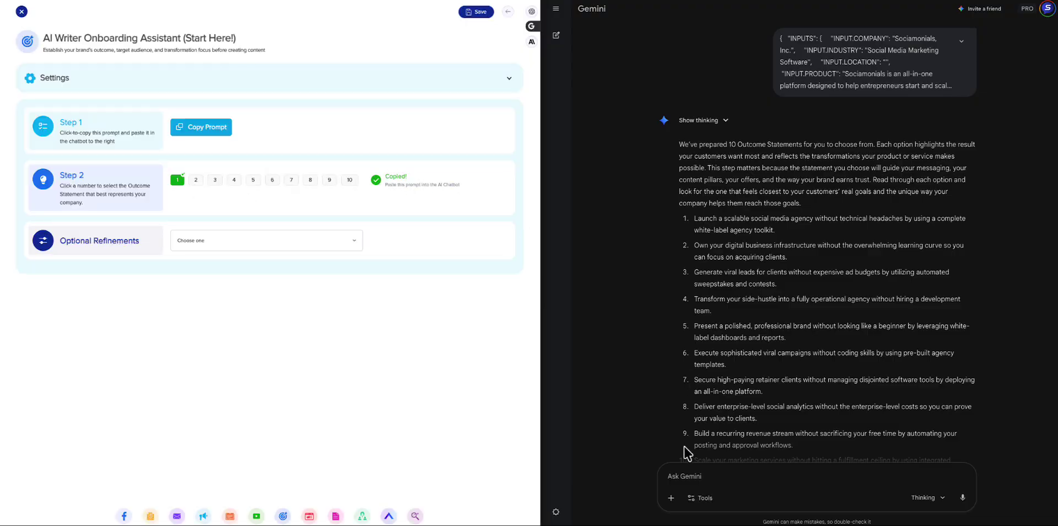
pyautogui.click(694, 477)
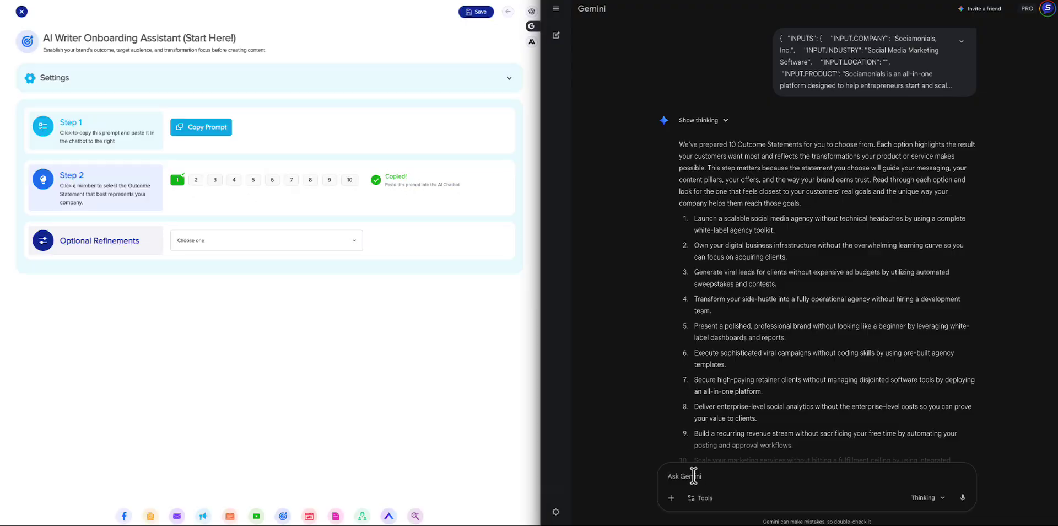
pyautogui.hotkey('ctrl', 'v')
pyautogui.press('Return')
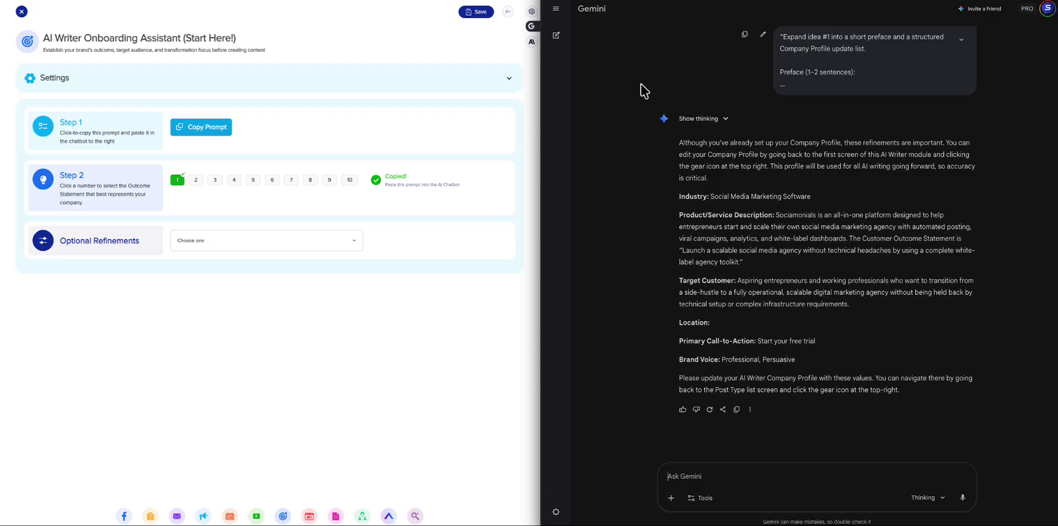
# Open the Company Profile and replace its product/service description with the Product/Service Description text from Gemini's answer
pyautogui.click(510, 18)
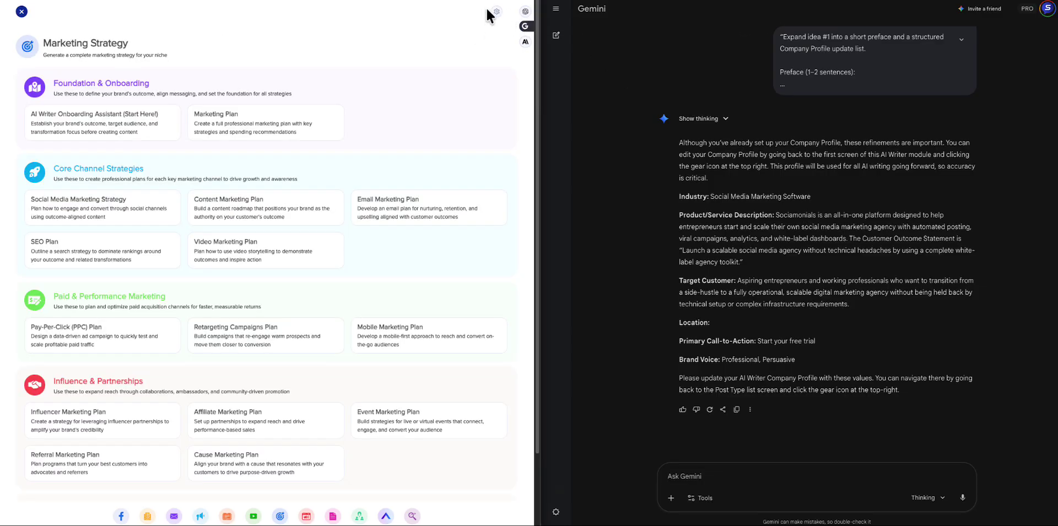
pyautogui.click(497, 12)
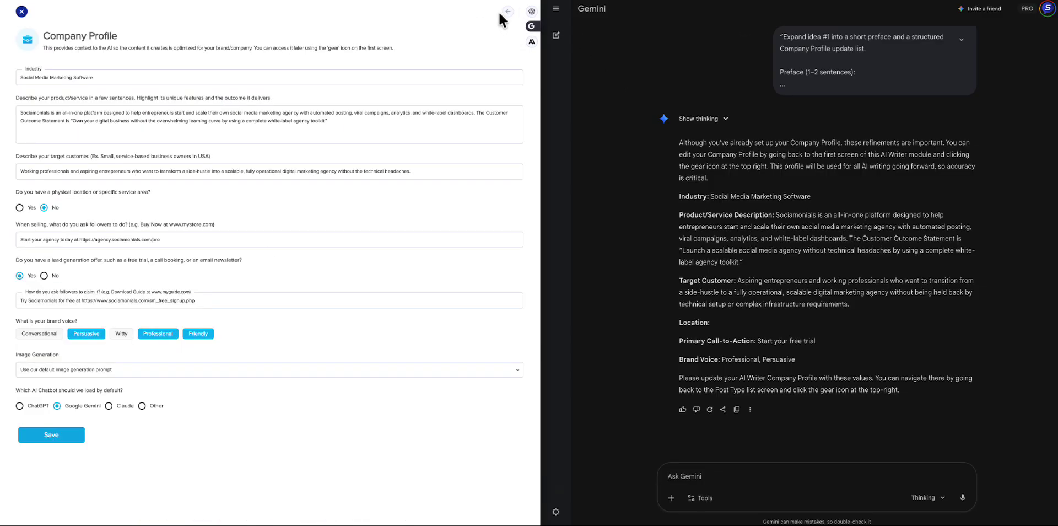
pyautogui.click(736, 282)
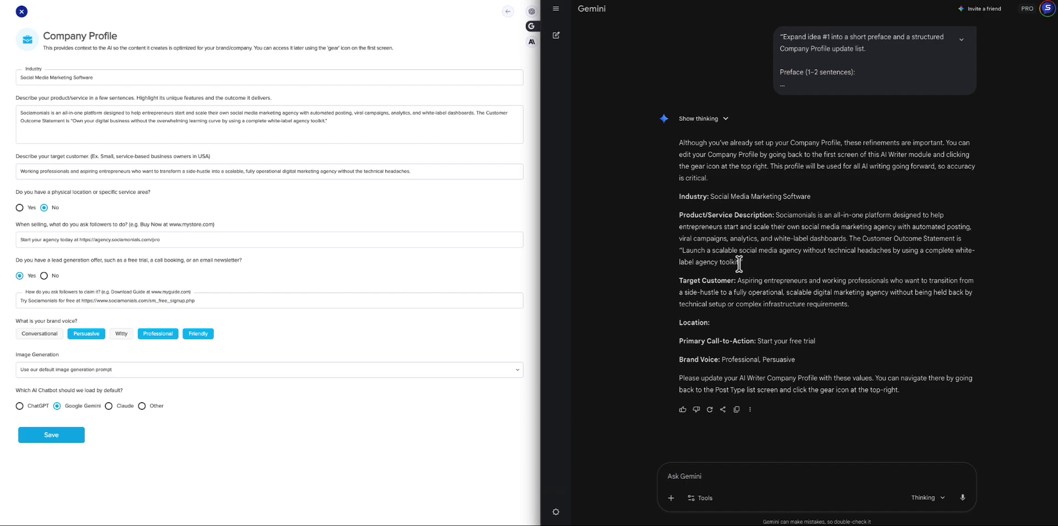
pyautogui.moveTo(740, 263); pyautogui.dragTo(777, 215)
pyautogui.hotkey('ctrl', 'c')
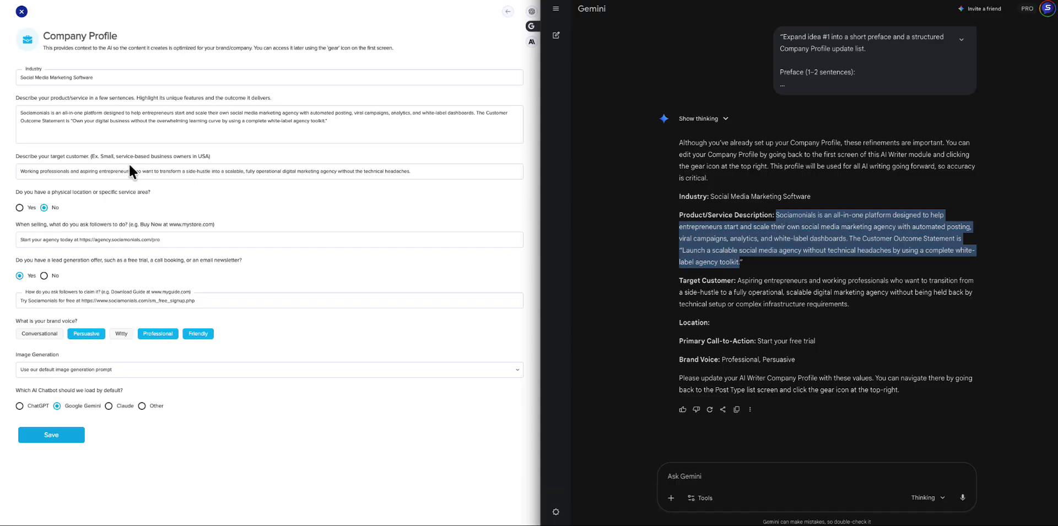
pyautogui.click(103, 124)
pyautogui.hotkey('ctrl', 'a')
pyautogui.hotkey('ctrl', 'v')
# Replace the target customer description with Gemini's Target Customer text and save the Company Profile
pyautogui.click(733, 264)
pyautogui.click(741, 278)
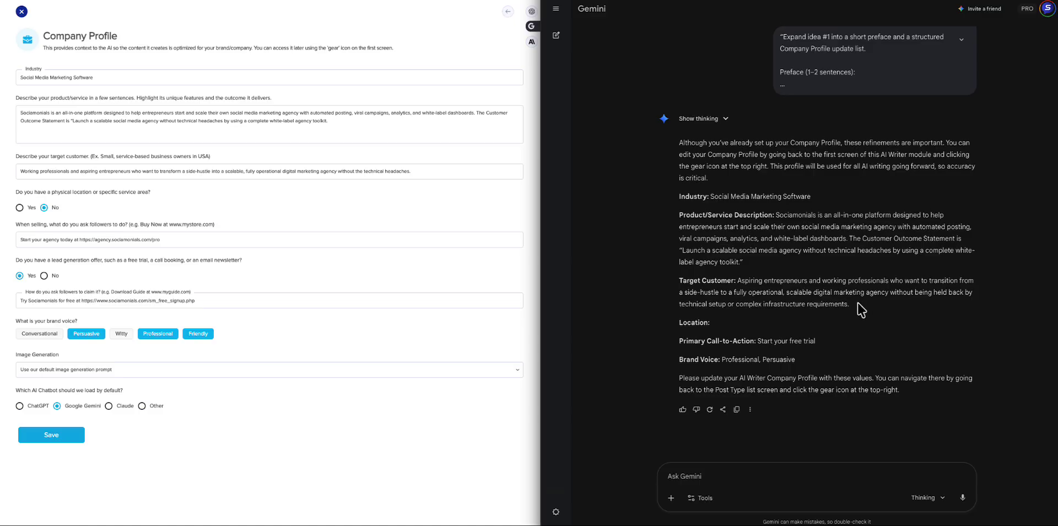
pyautogui.moveTo(850, 306); pyautogui.dragTo(736, 284)
pyautogui.hotkey('ctrl', 'c')
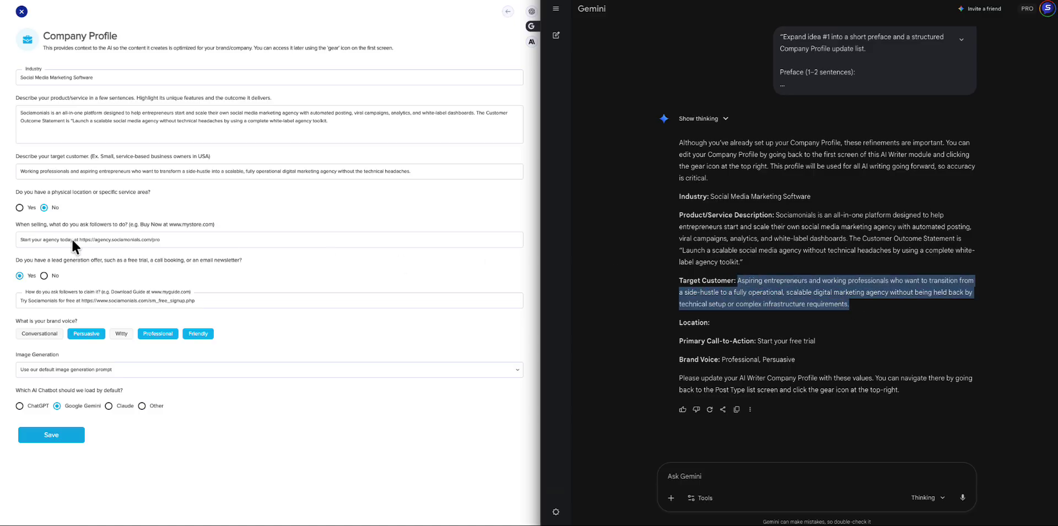
pyautogui.click(64, 169)
pyautogui.hotkey('ctrl', 'a')
pyautogui.hotkey('ctrl', 'v')
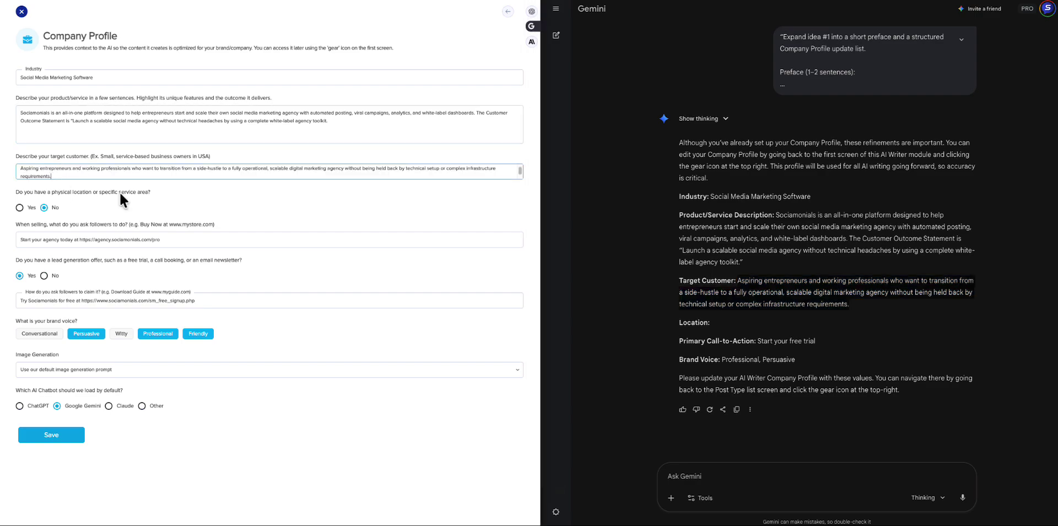
pyautogui.click(184, 191)
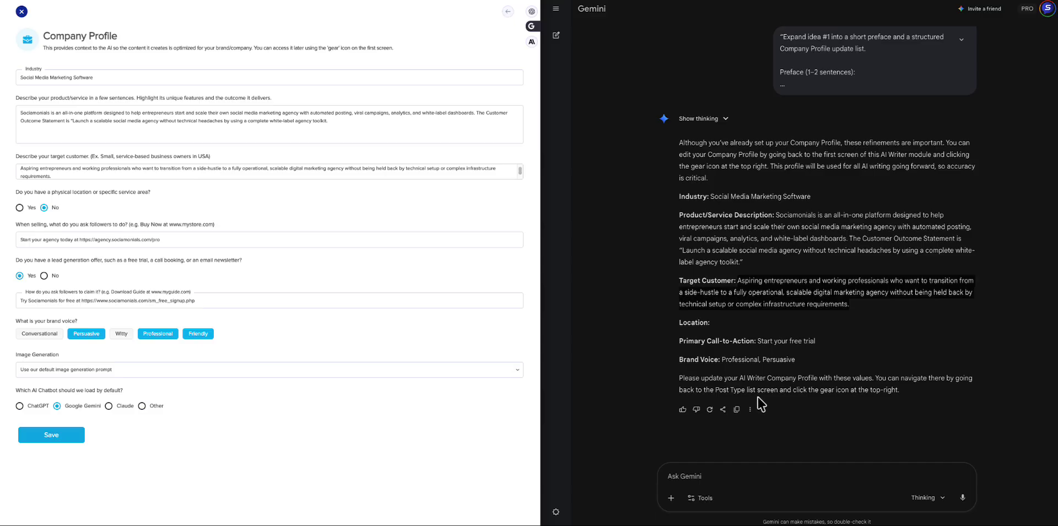
pyautogui.click(69, 434)
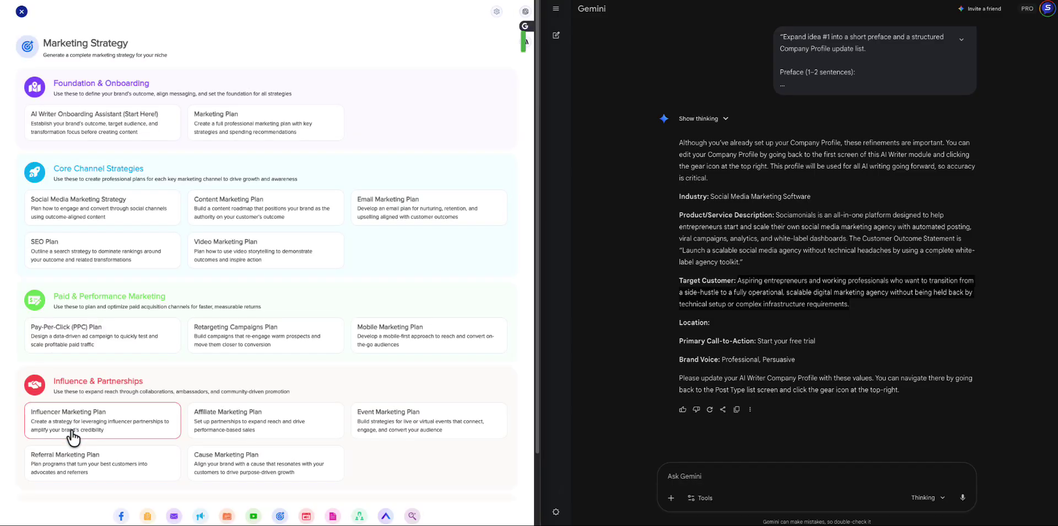
# View the example post for Weekly News Round-Up among the Social Media post types, then close it
pyautogui.click(121, 516)
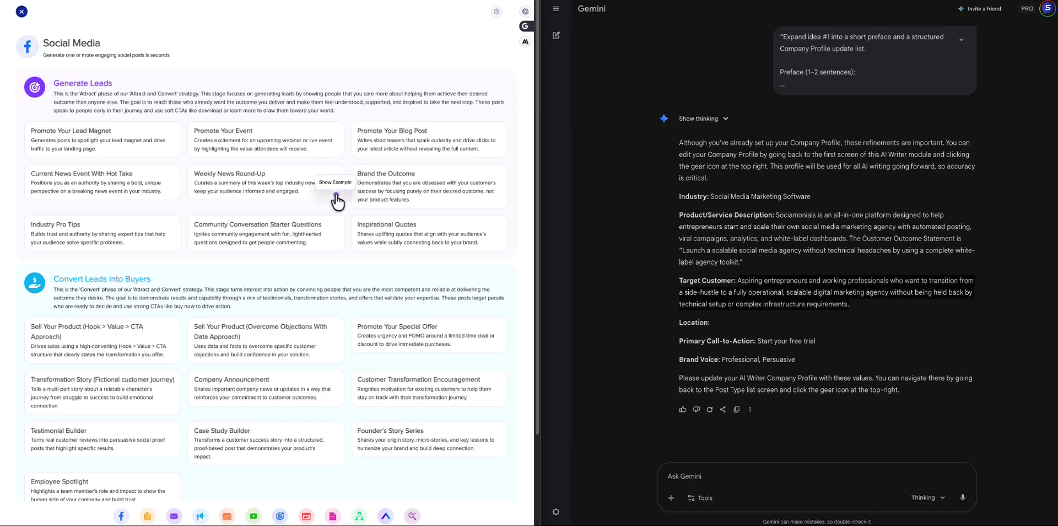
pyautogui.click(336, 195)
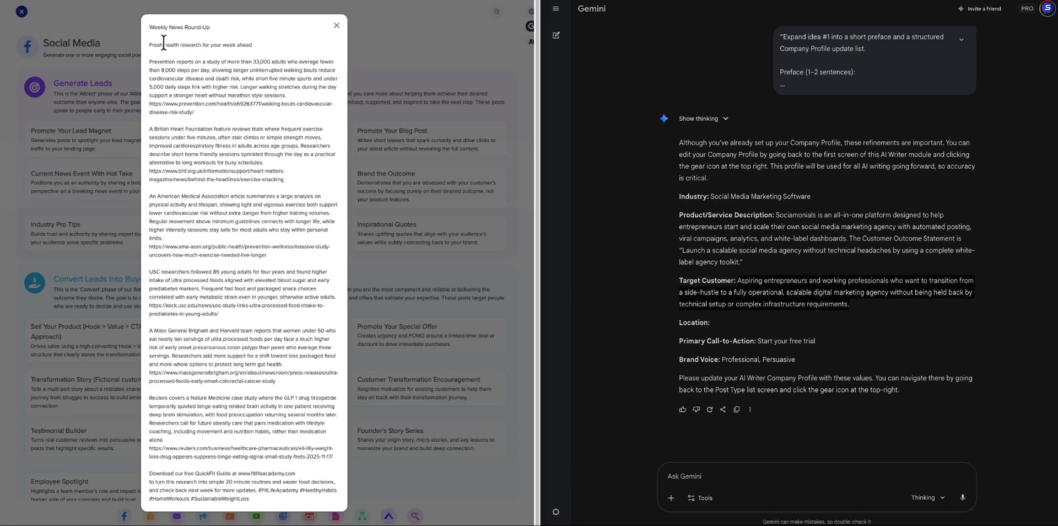
pyautogui.scroll(-1, 216, 132)
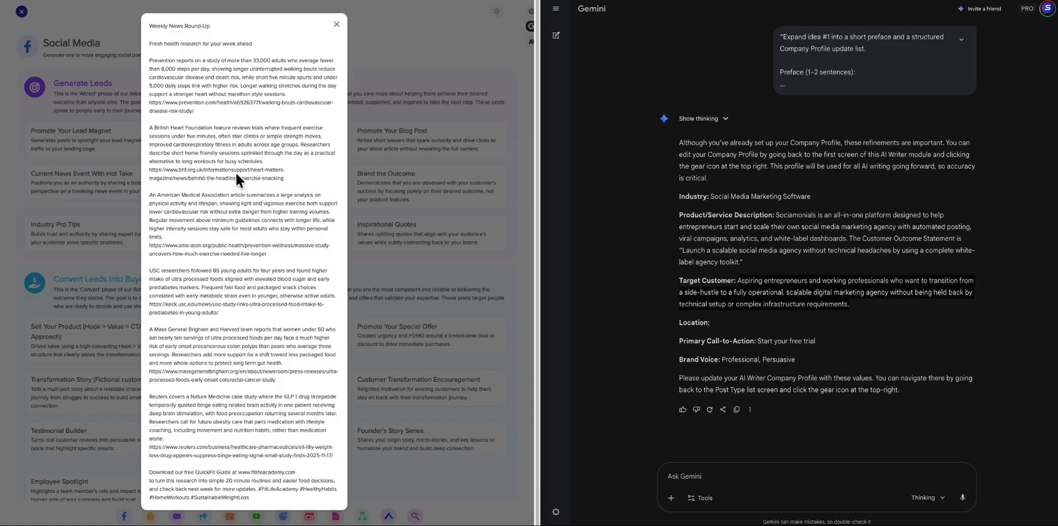
pyautogui.click(336, 26)
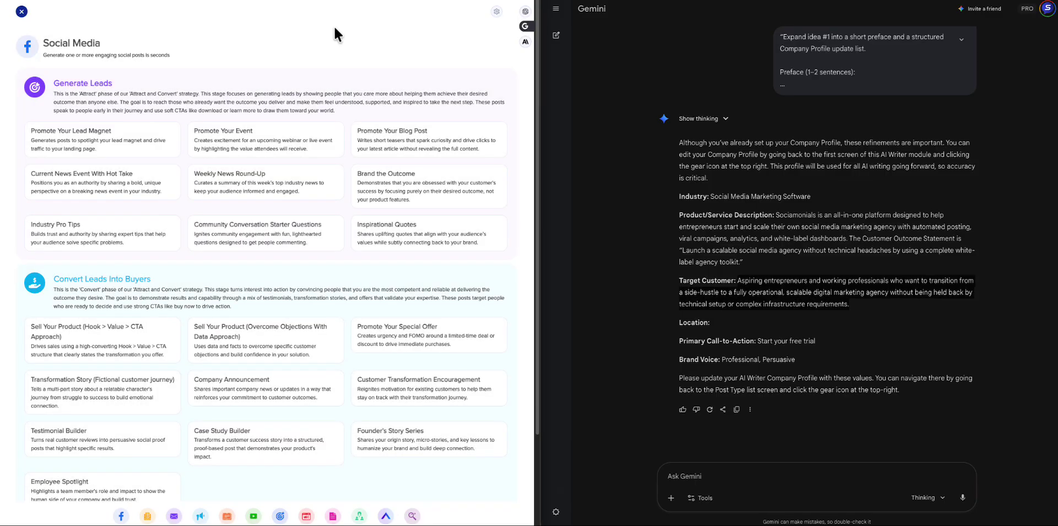
# In the Weekly News Round-Up settings, set the maximum number of articles to 3 and turn on the first comment
pyautogui.click(245, 191)
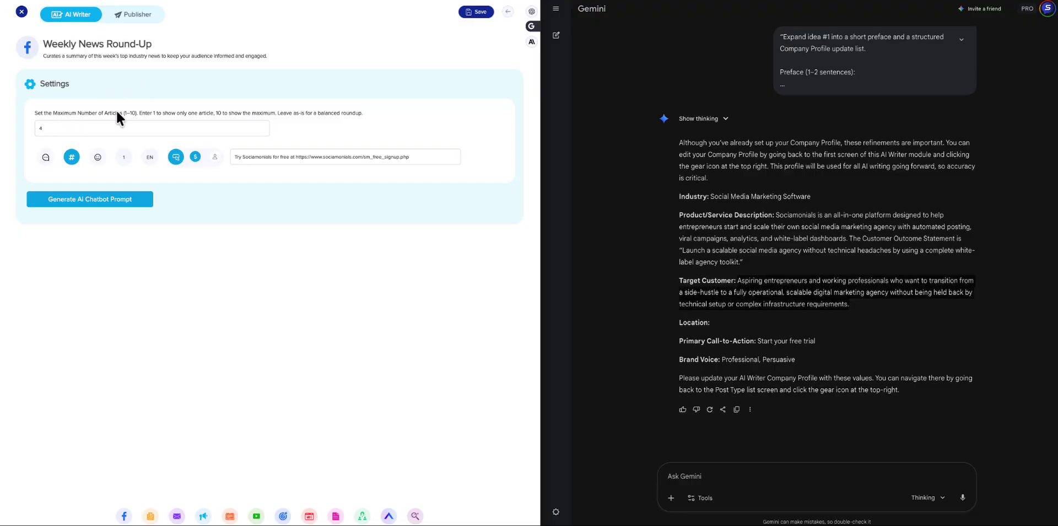
pyautogui.click(44, 129)
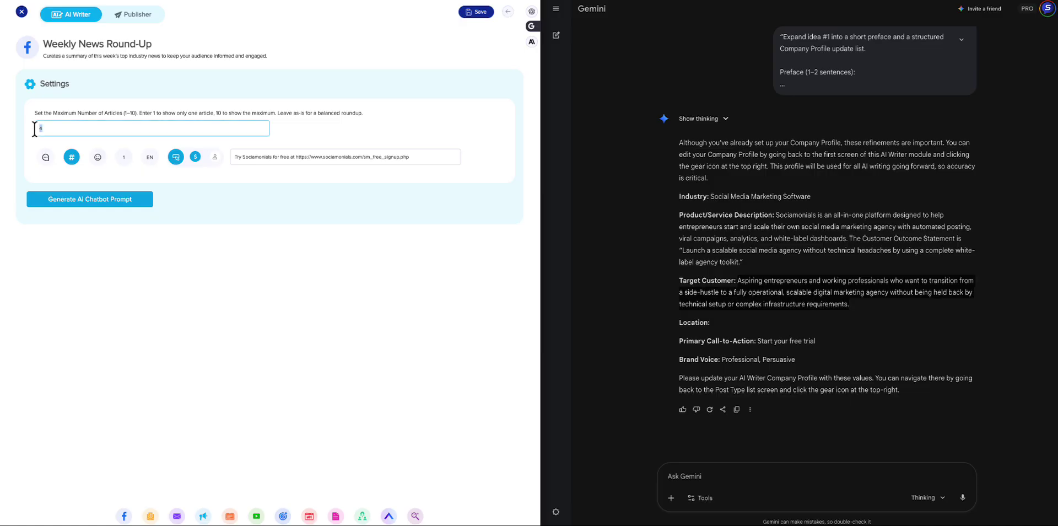
pyautogui.press('BackSpace')
pyautogui.write('3')
pyautogui.click(46, 158)
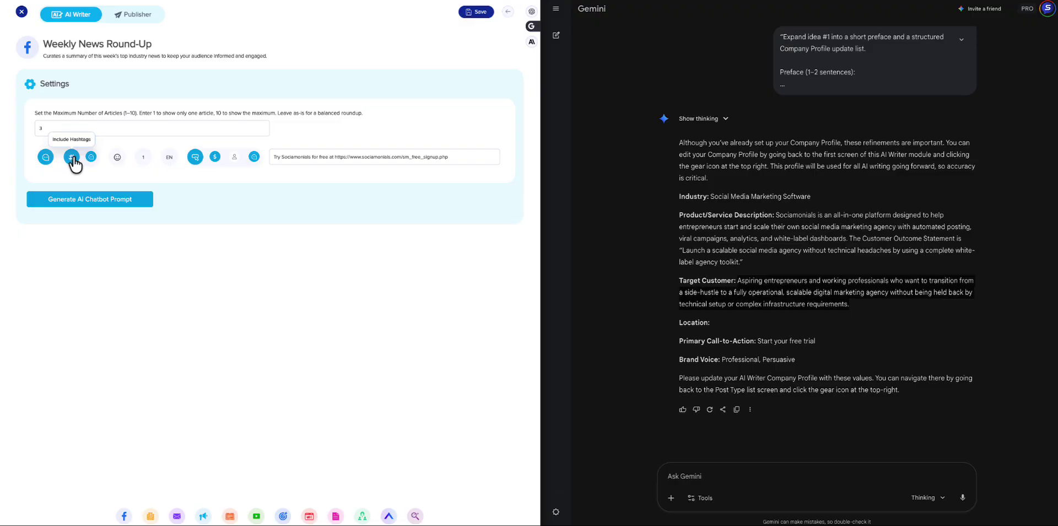
pyautogui.click(72, 158)
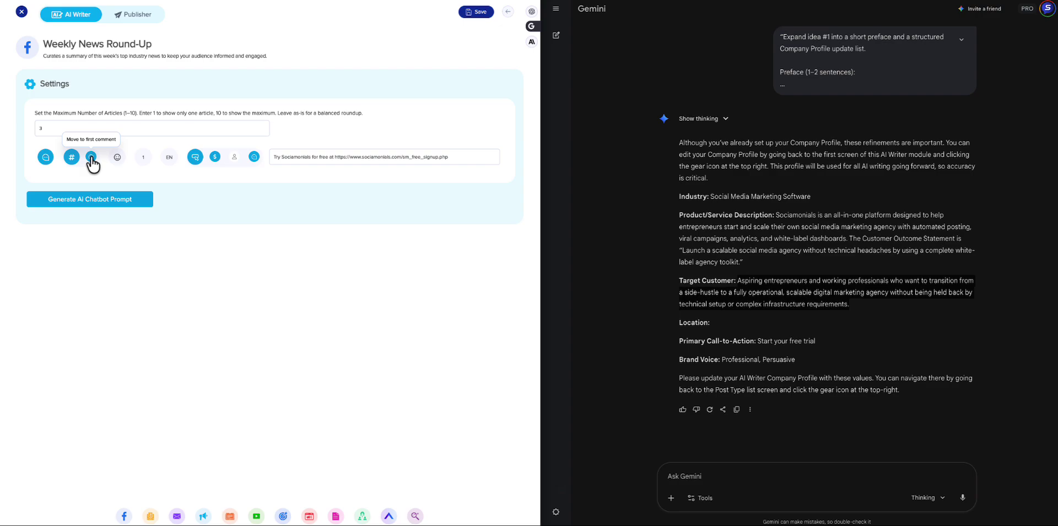
# Examine the Weekly News Round-Up options for moving hashtags to the first comment, number of posts, output language and call-to-action text
pyautogui.click(91, 158)
pyautogui.click(91, 158)
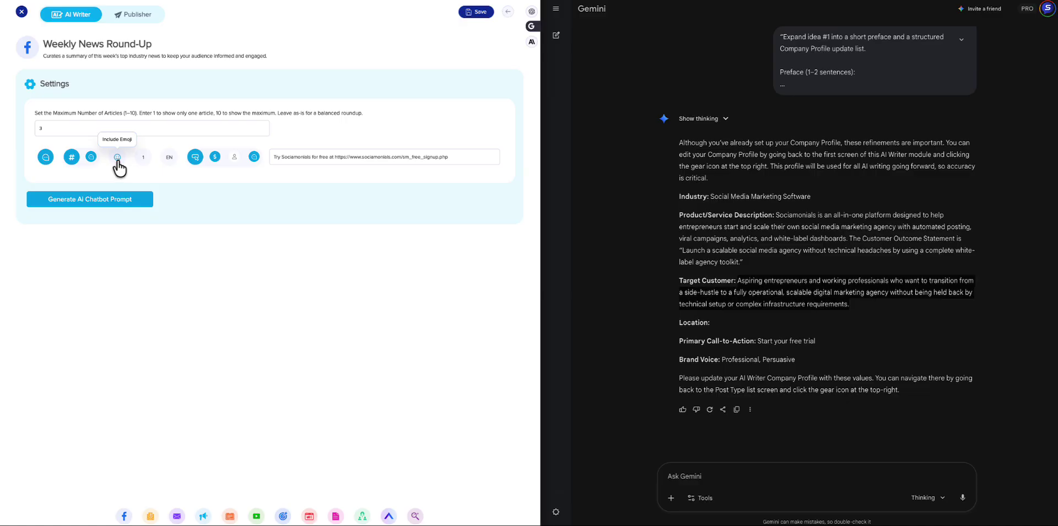
pyautogui.click(144, 158)
pyautogui.scroll(-2, 145, 212)
pyautogui.scroll(2, 145, 213)
pyautogui.click(144, 163)
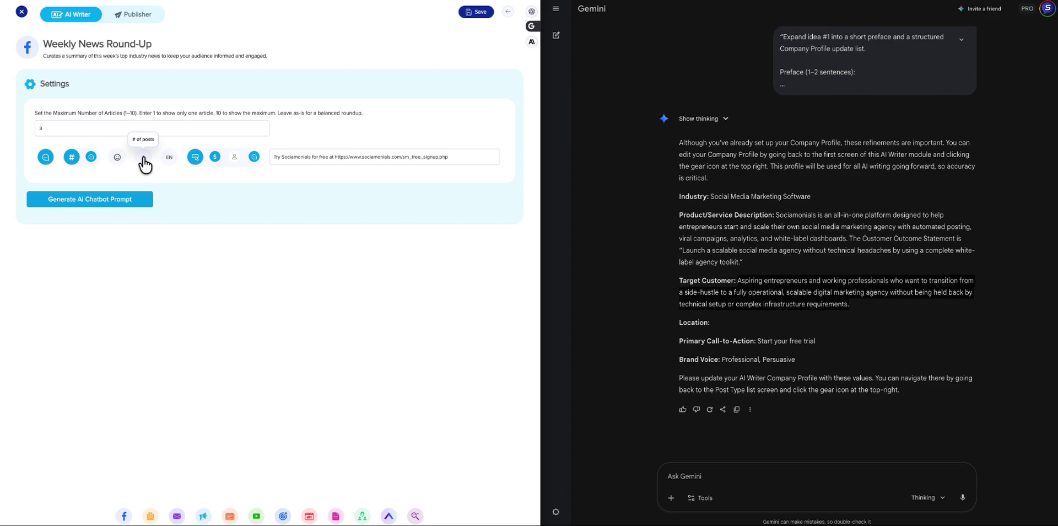
pyautogui.click(170, 161)
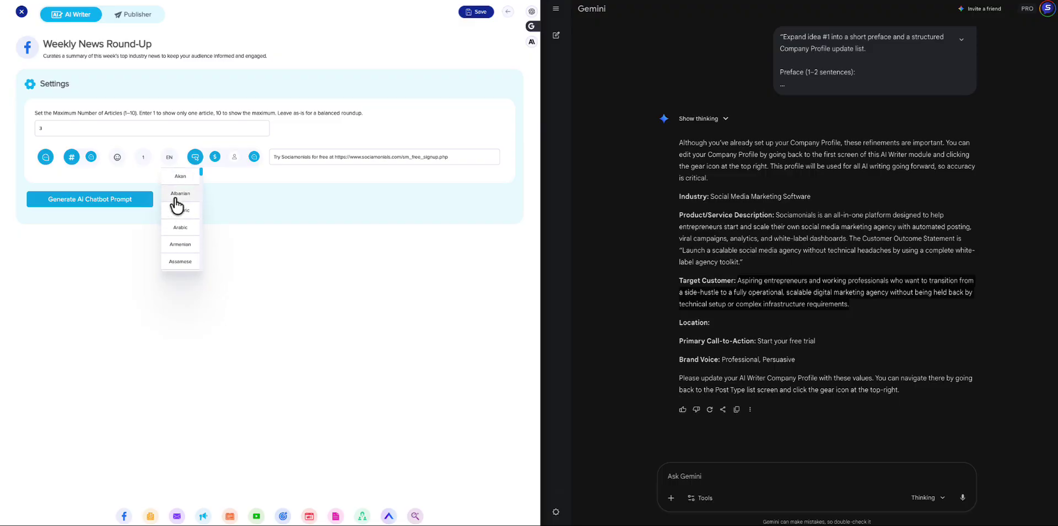
pyautogui.click(174, 139)
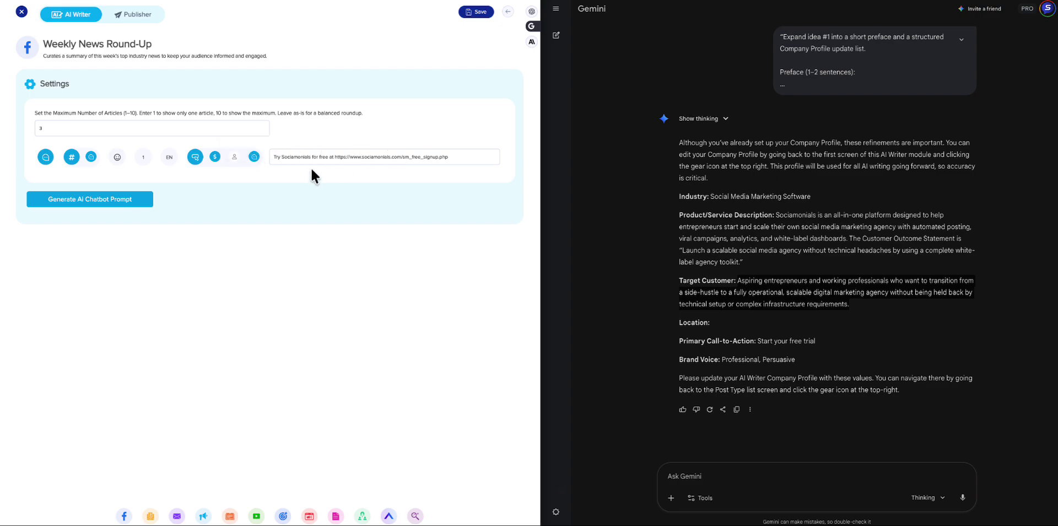
pyautogui.click(455, 159)
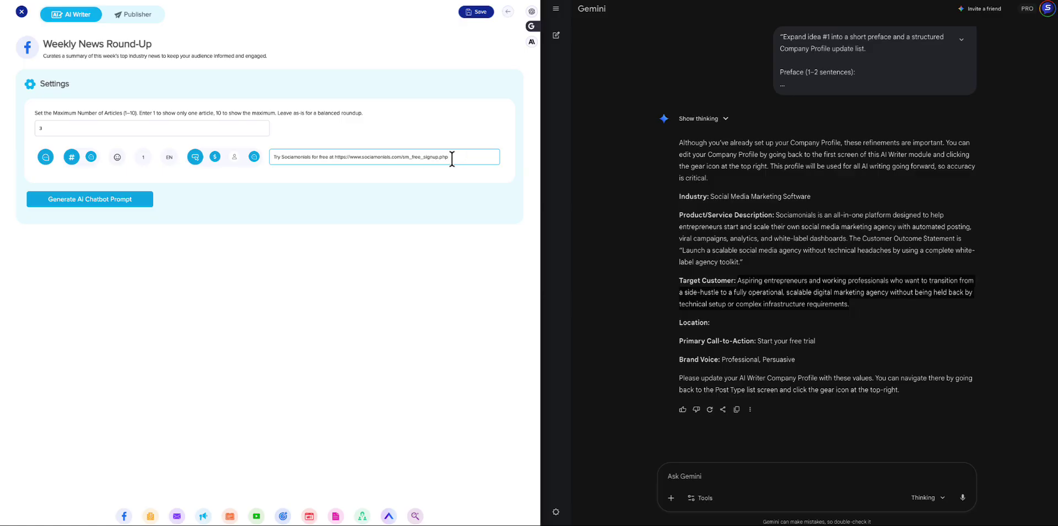
# Generate the Weekly News Round-Up chatbot prompt and submit it to Gemini
pyautogui.click(87, 204)
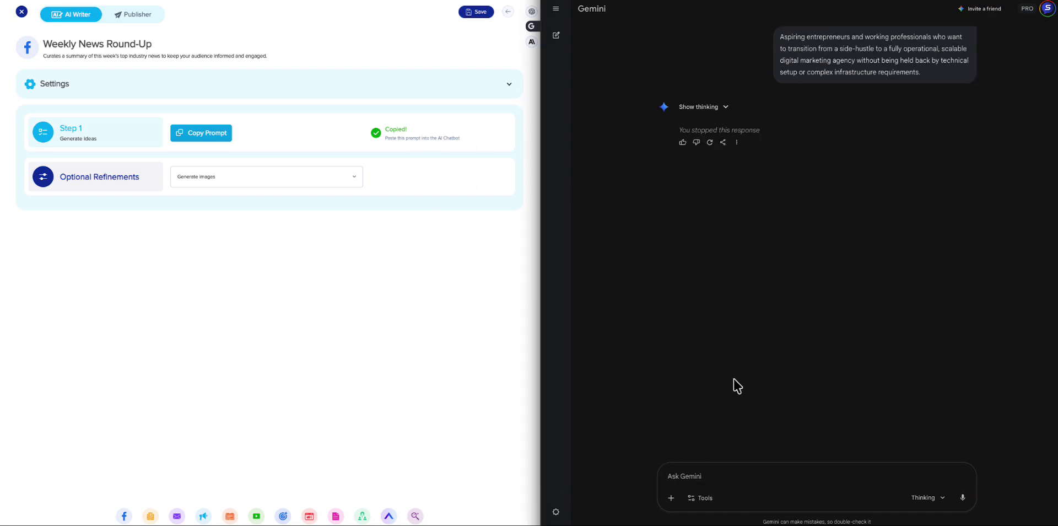
pyautogui.hotkey('ctrl', 'v')
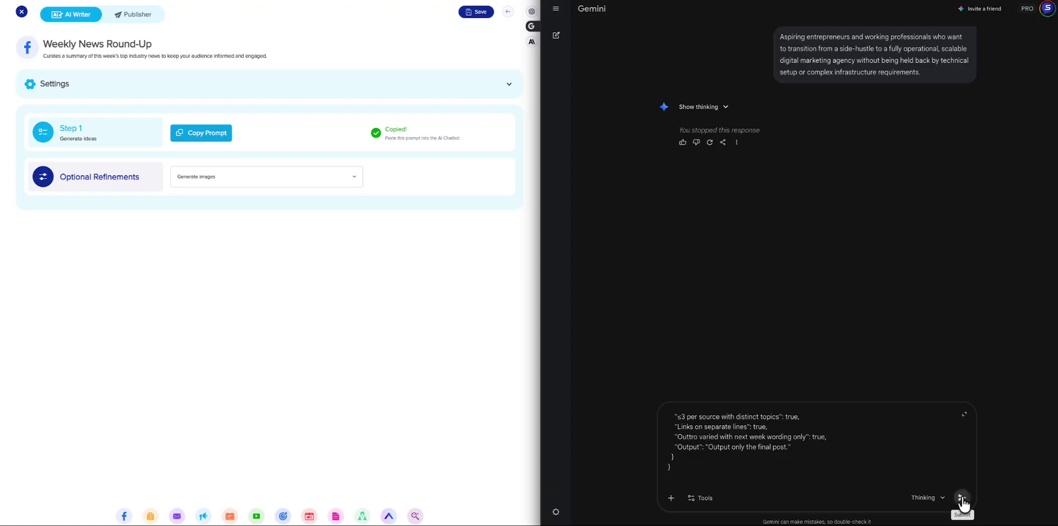
pyautogui.click(962, 499)
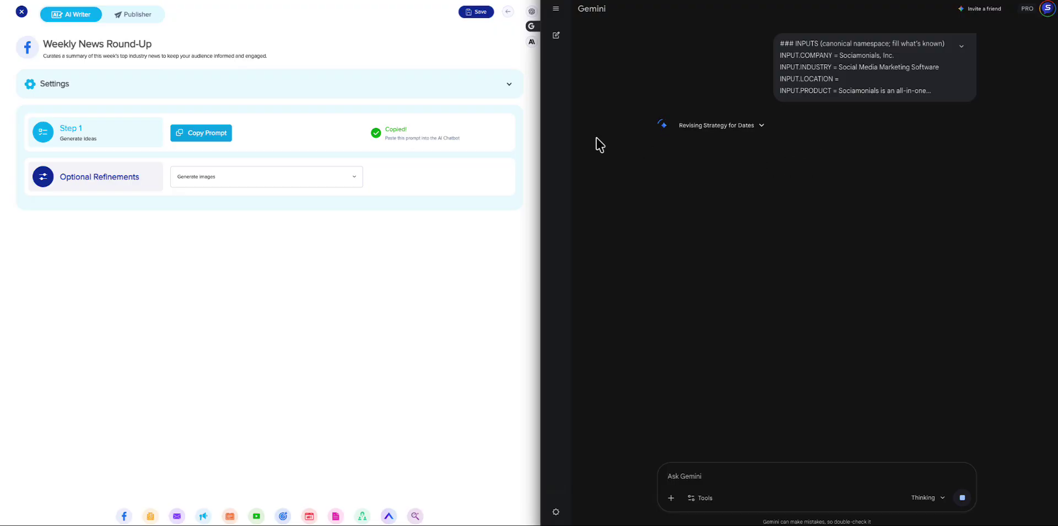
# Look through the Optional Refinements available for the round-up post, then close the list
pyautogui.click(237, 177)
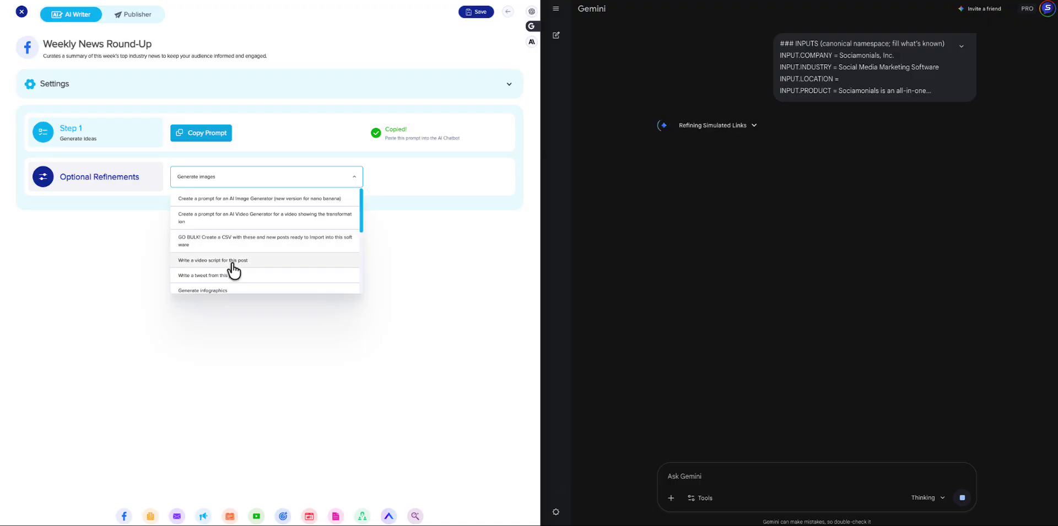
pyautogui.scroll(-1, 232, 270)
pyautogui.scroll(1, 232, 270)
pyautogui.click(392, 225)
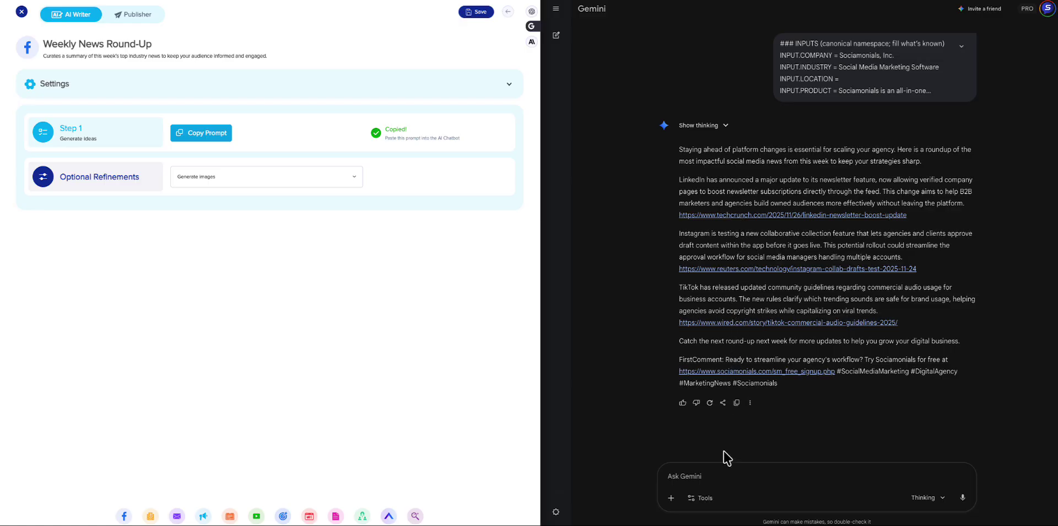
# Copy Gemini's finished news round-up answer and open the Publisher's post message for editing
pyautogui.click(717, 425)
pyautogui.click(736, 403)
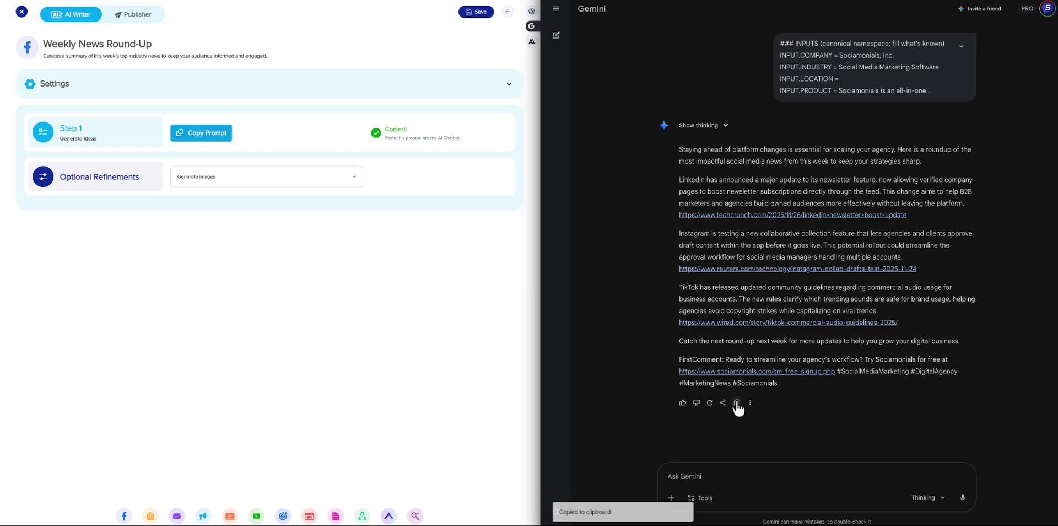
pyautogui.click(133, 15)
pyautogui.click(132, 15)
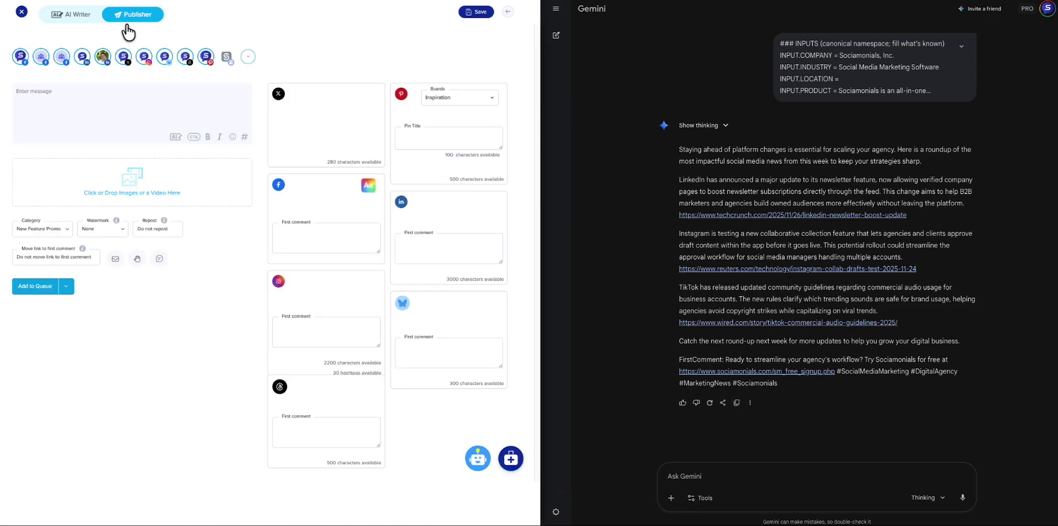
pyautogui.click(64, 106)
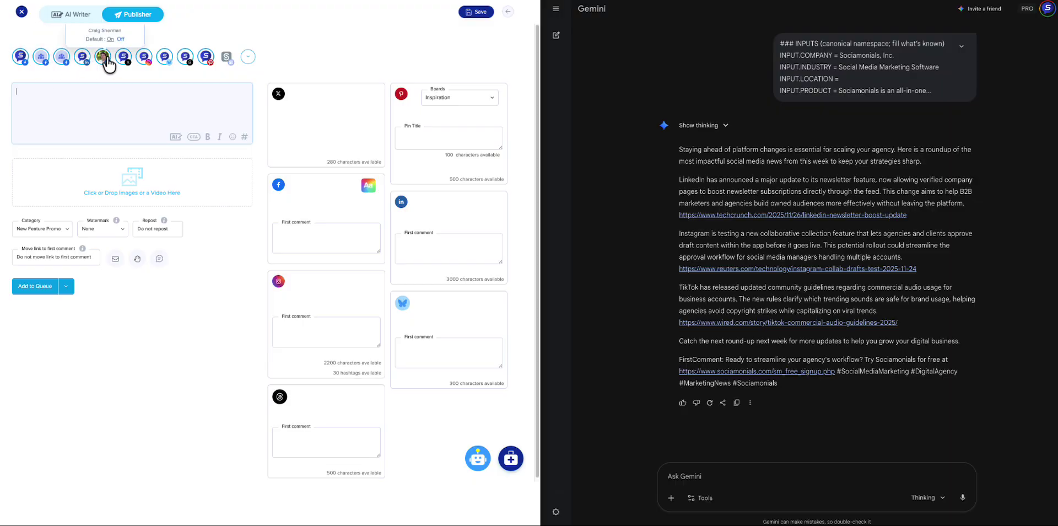
# Deselect the X, Instagram, Bluesky, Threads and Pinterest accounts for the post
pyautogui.click(125, 57)
pyautogui.click(145, 57)
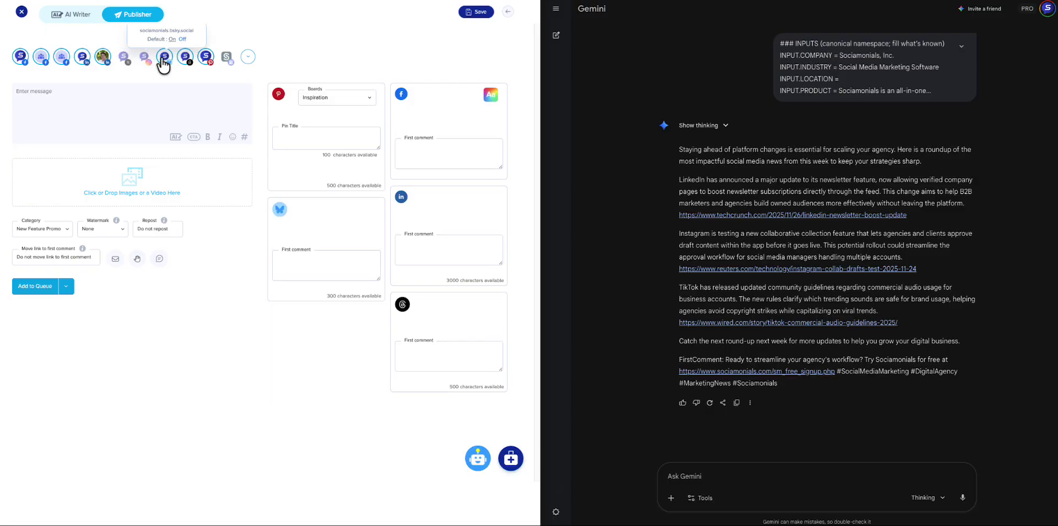
pyautogui.click(165, 57)
pyautogui.click(186, 58)
pyautogui.click(206, 57)
# Paste the copied news round-up as the post message and add the post to the queue
pyautogui.click(71, 100)
pyautogui.hotkey('ctrl', 'v')
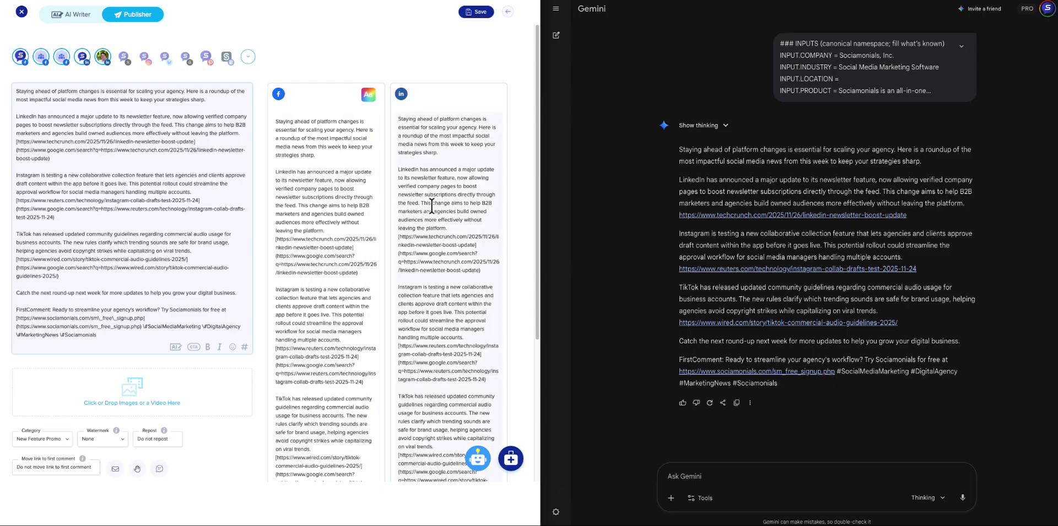
pyautogui.scroll(-4, 340, 156)
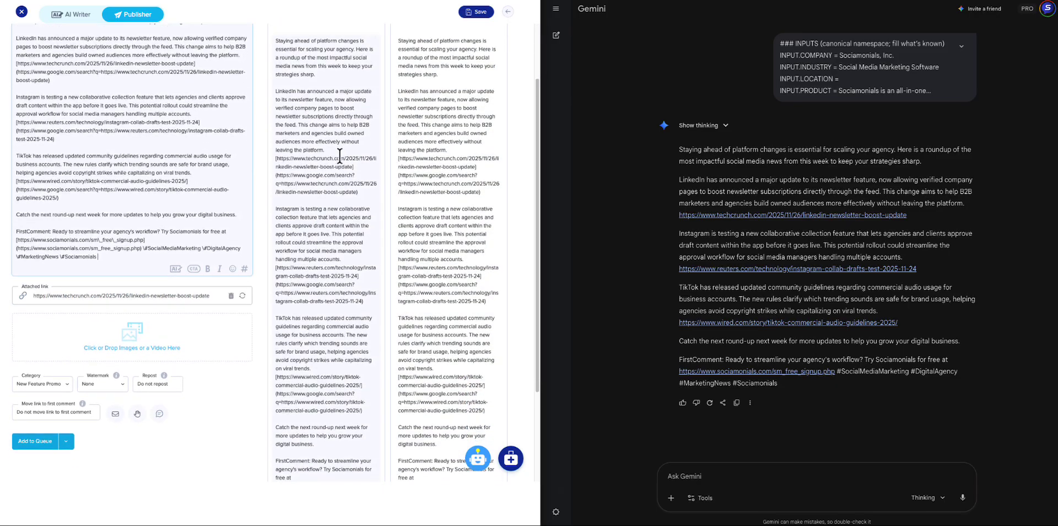
pyautogui.scroll(-1, 340, 132)
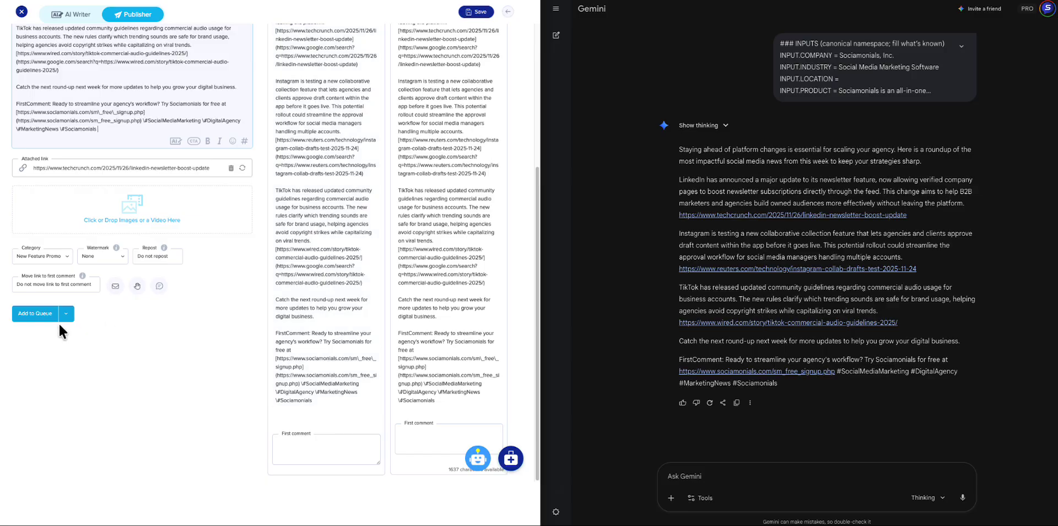
pyautogui.click(39, 321)
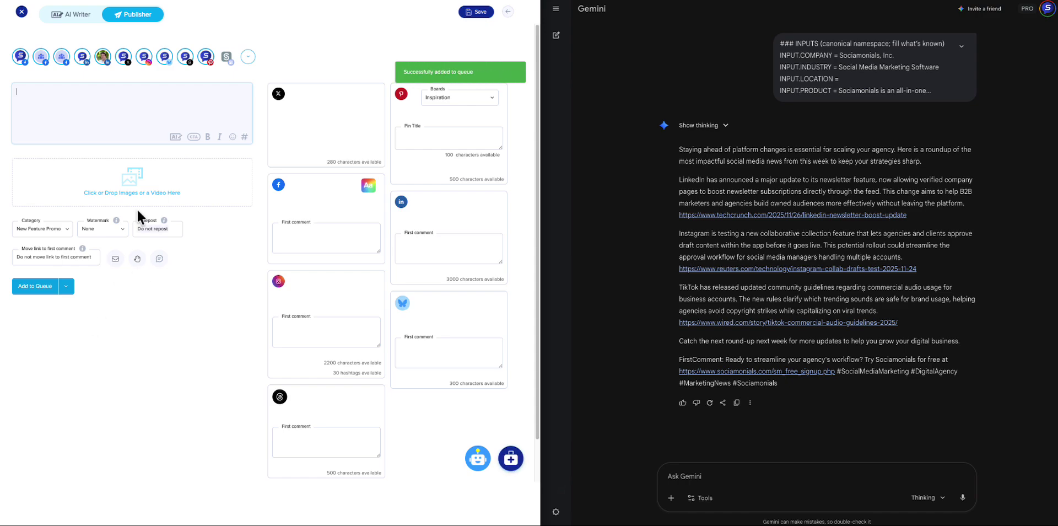
# Return to the AI Writer and open the list of Social Media post types
pyautogui.click(73, 16)
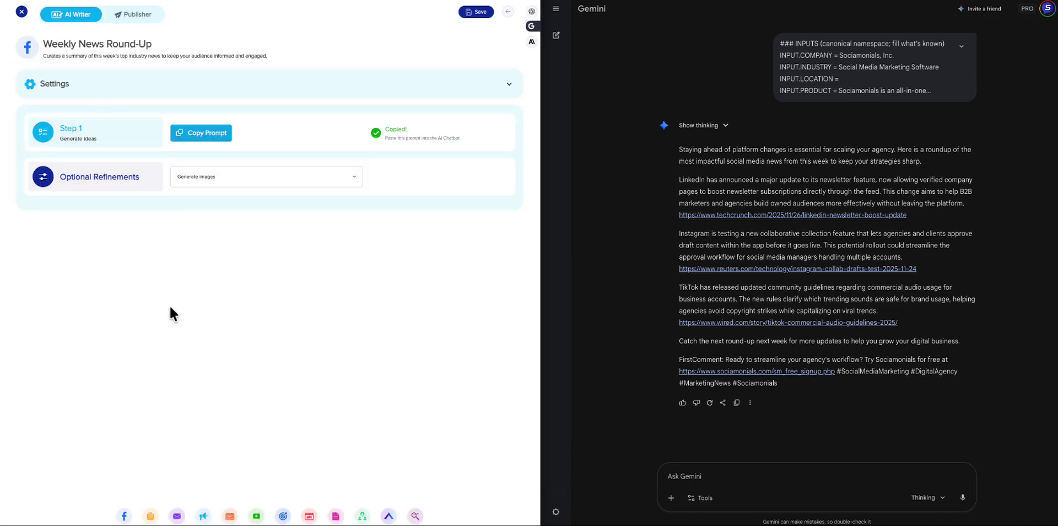
pyautogui.click(124, 515)
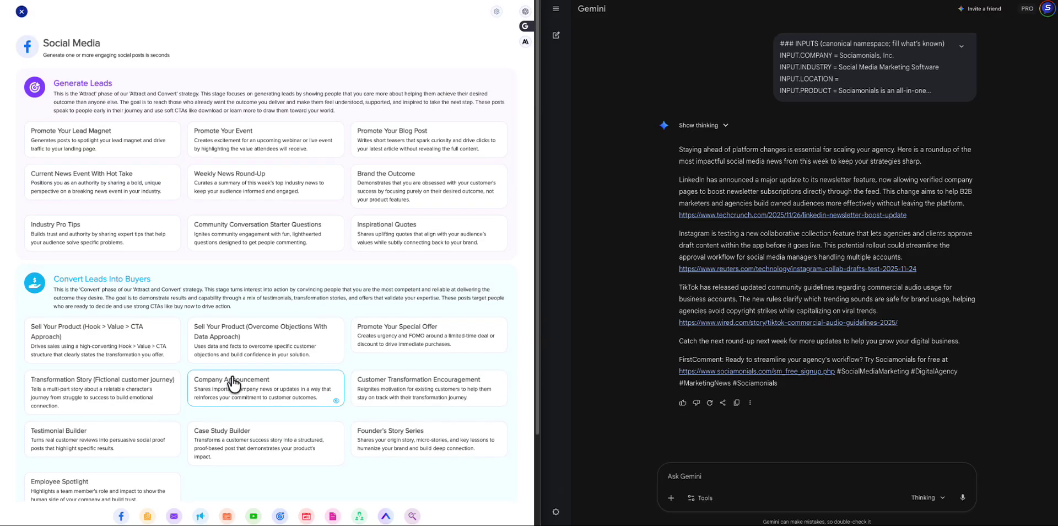